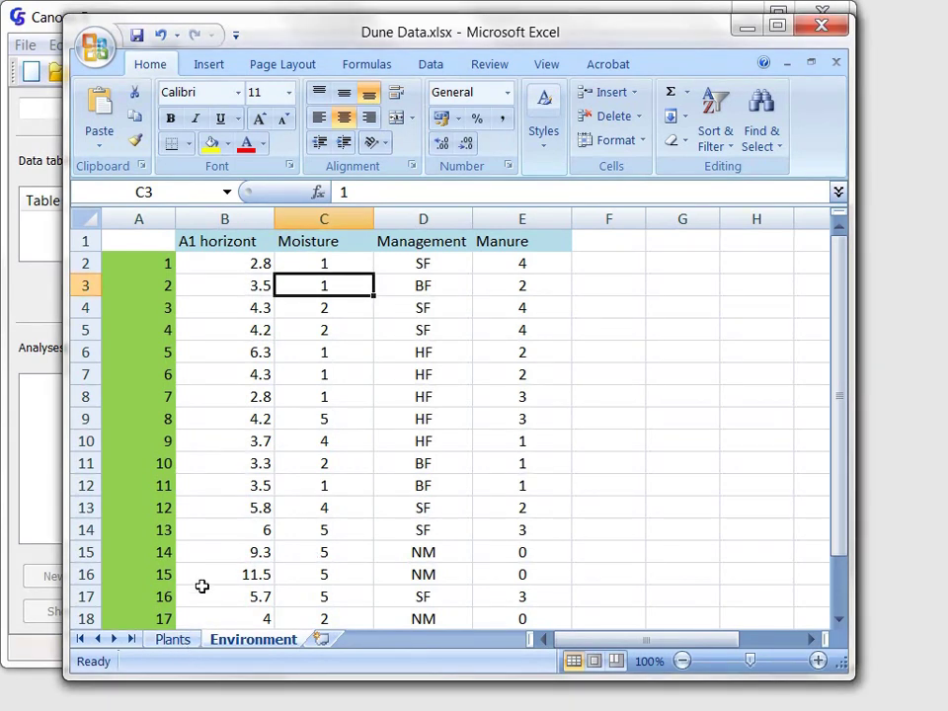
Step: Show the Plants sheet and inspect the Aira praecox heading, sample label A2 and an empty cell
left_click(175, 640)
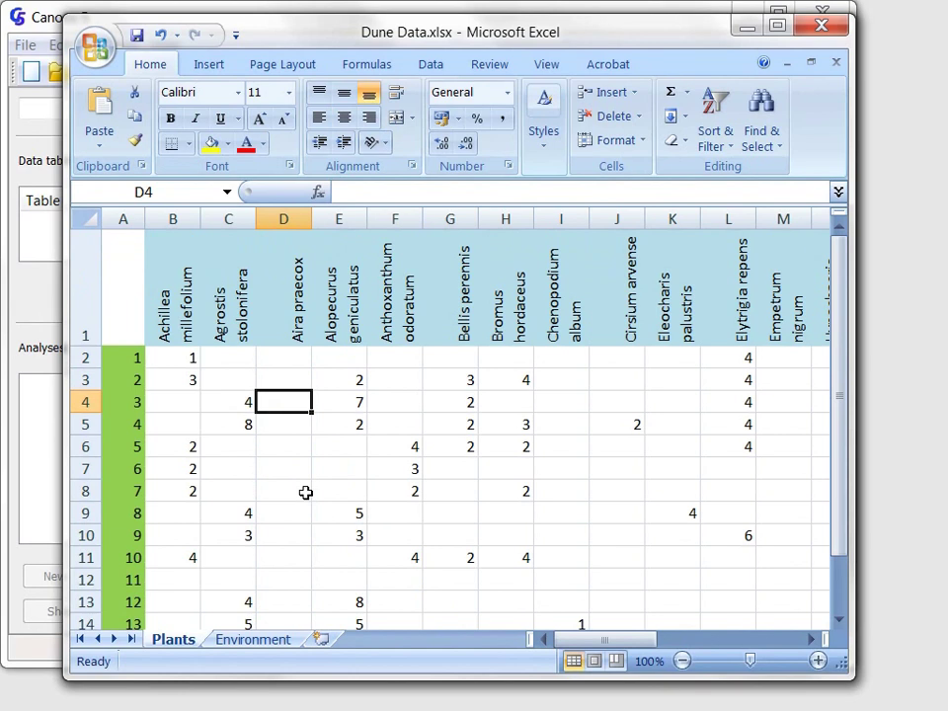
left_click(298, 283)
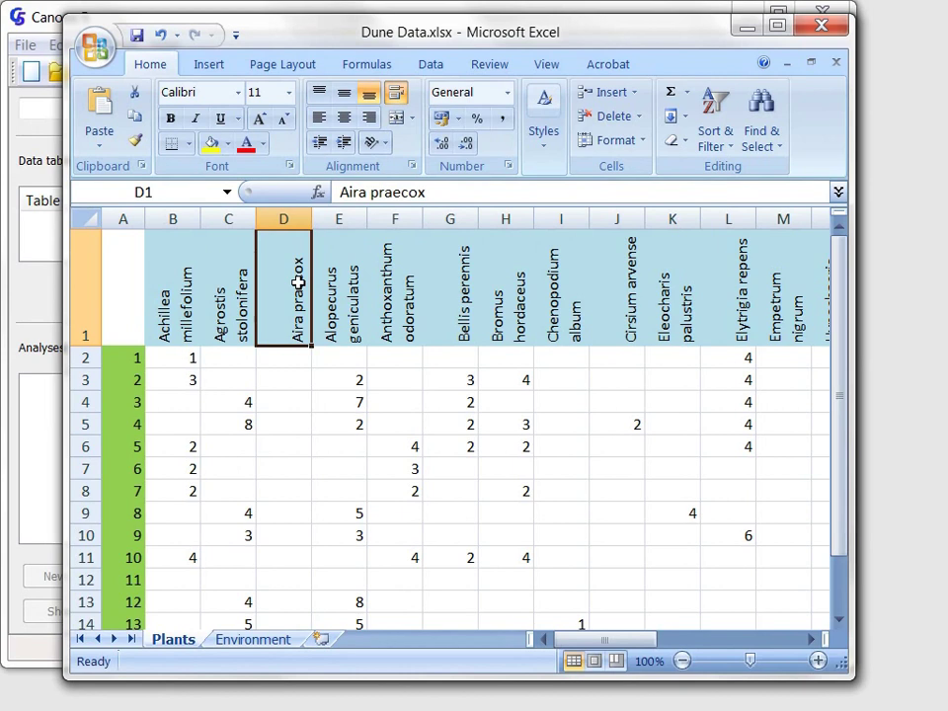
left_click(117, 364)
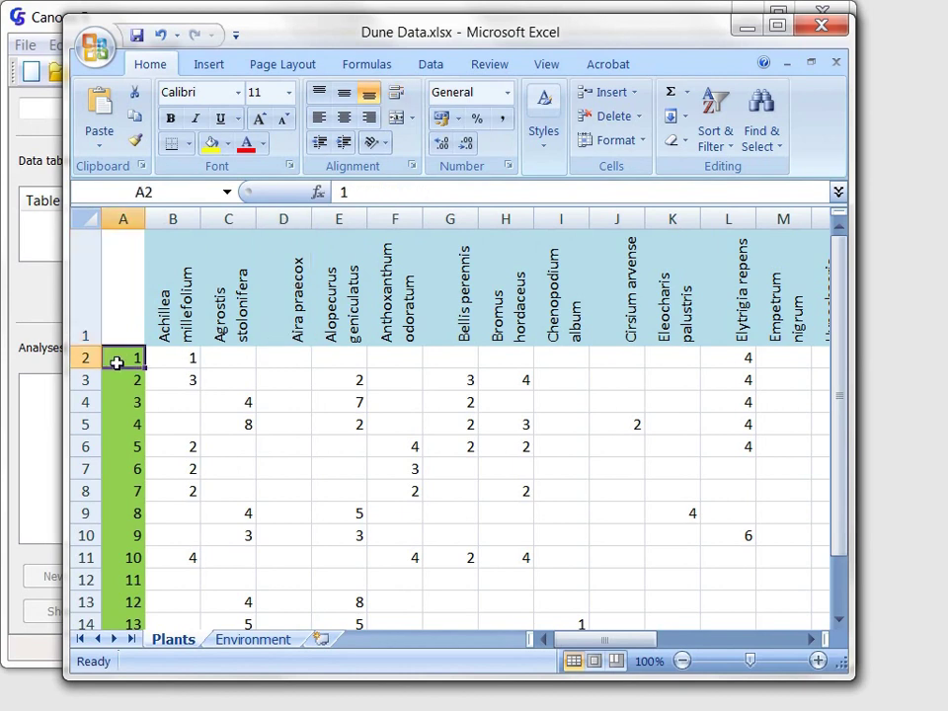
left_click(297, 398)
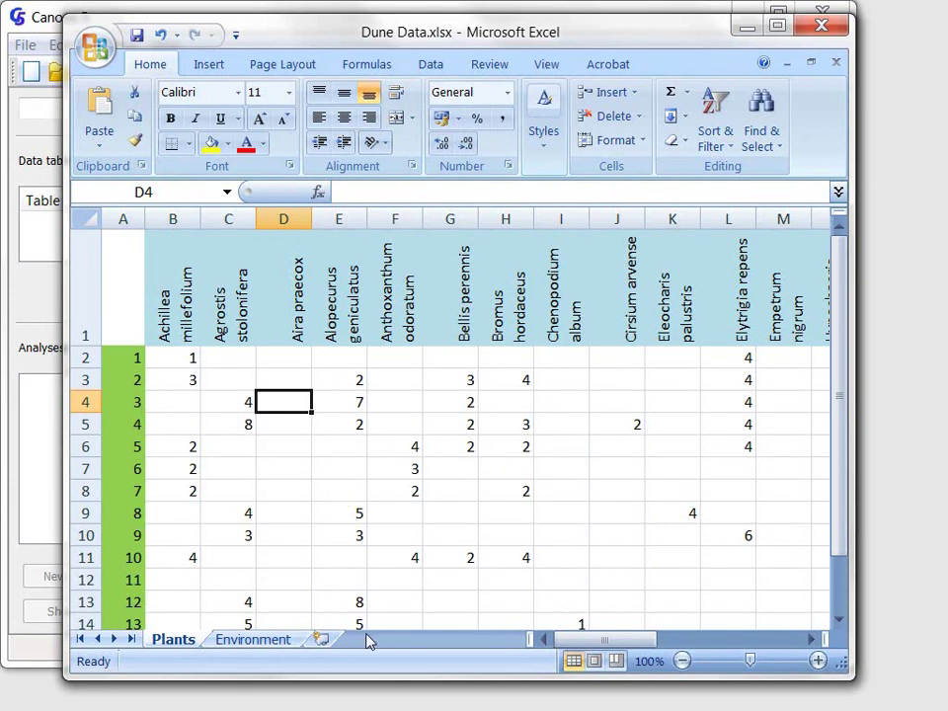
Step: On the Environment sheet, select the A1 horizont, Moisture, Management and Manure columns in turn
left_click(275, 643)
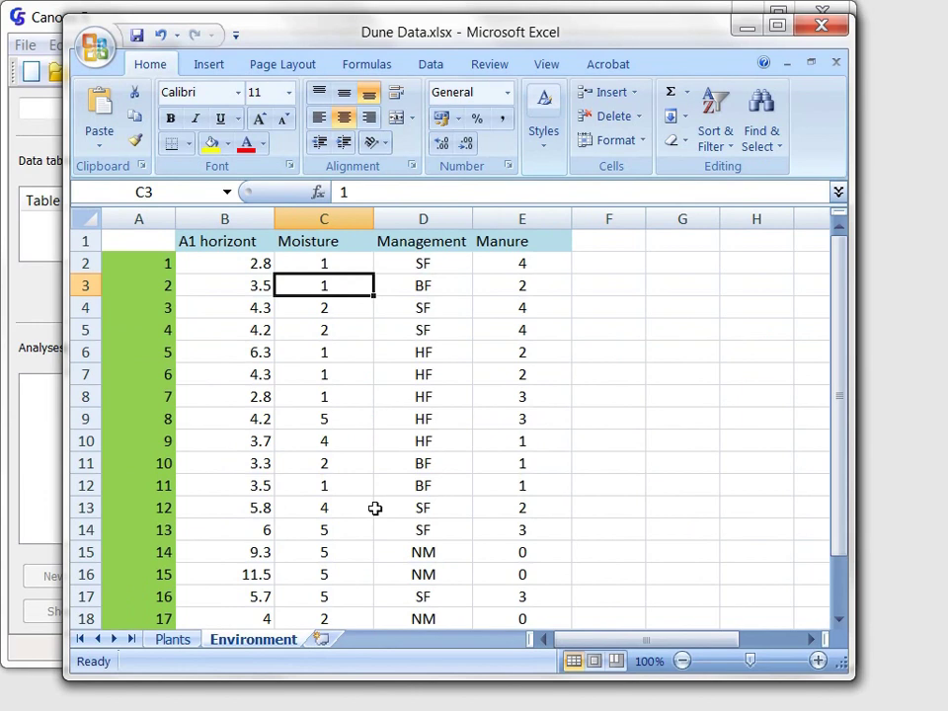
left_click(237, 212)
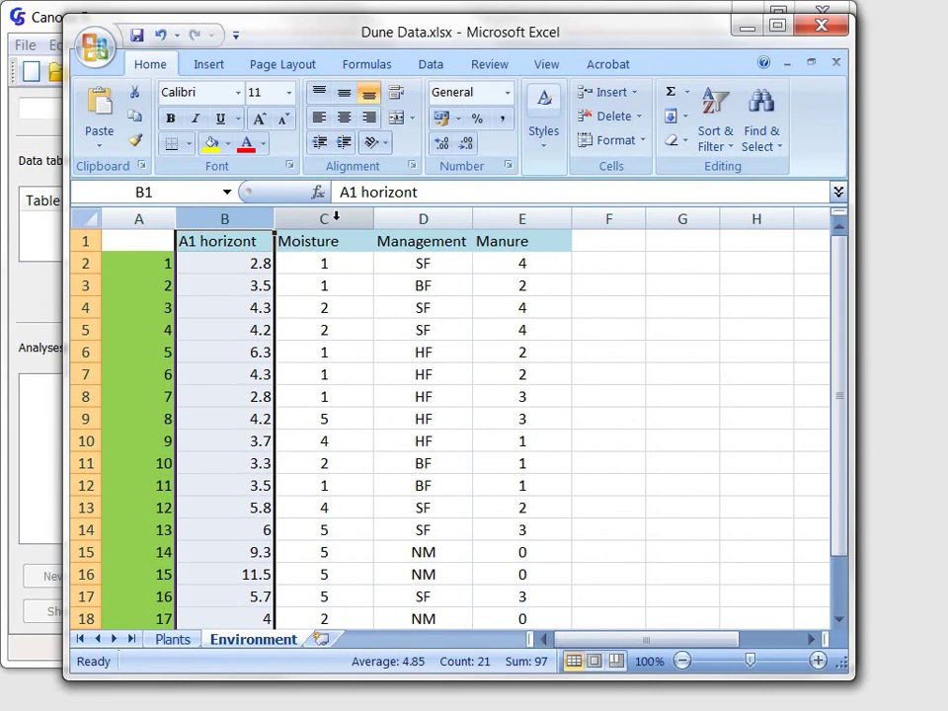
left_click(335, 216)
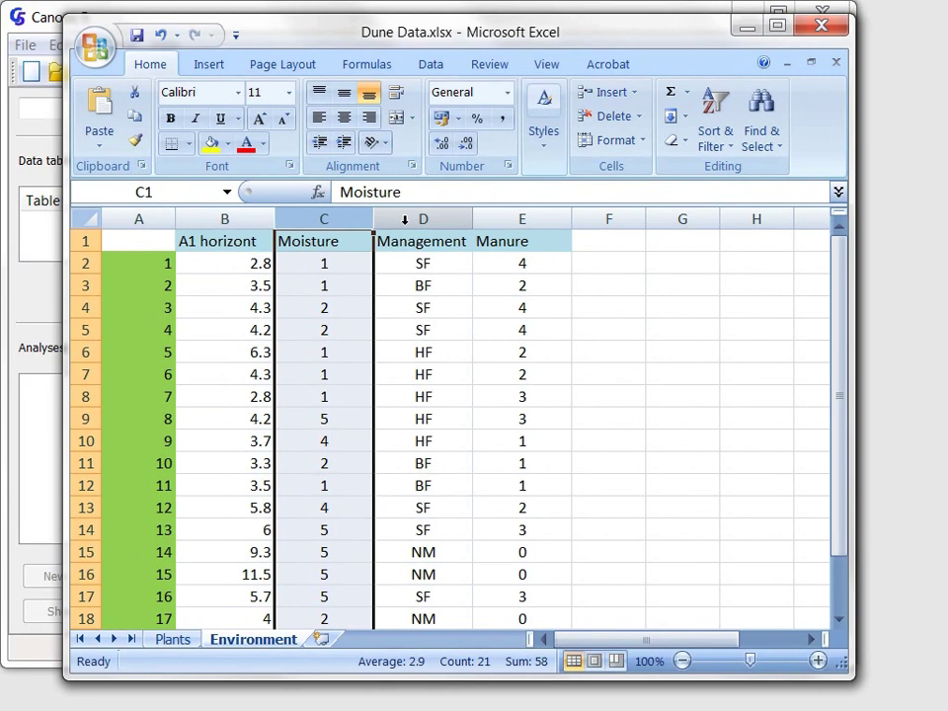
left_click(403, 221)
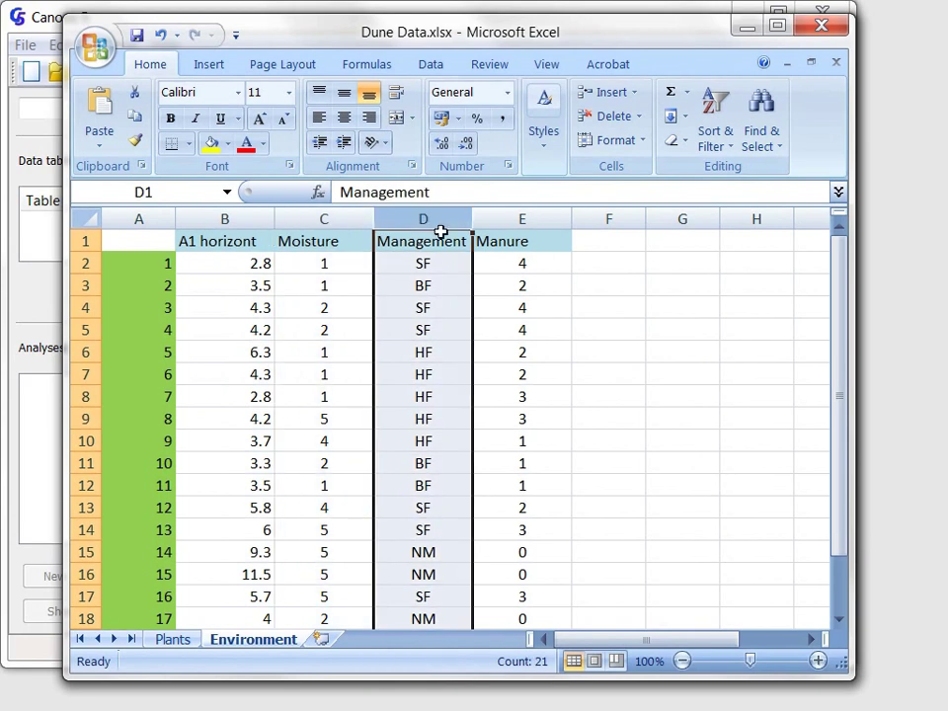
left_click(523, 217)
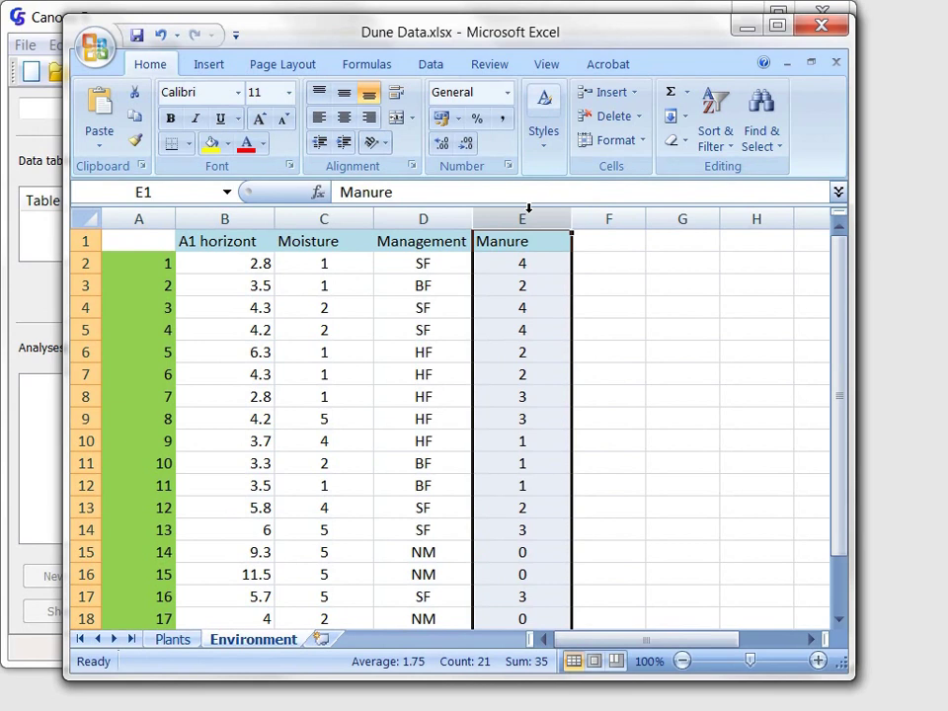
Step: Minimize Excel and start File > Import project > from Excel in Canoco 5
left_click(745, 35)
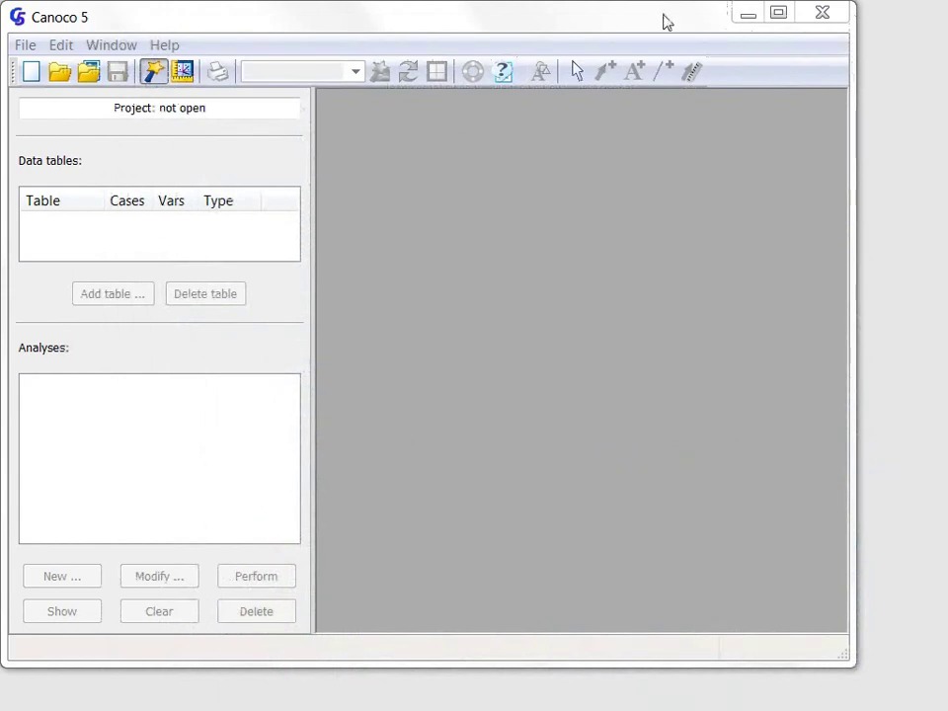
left_click(648, 22)
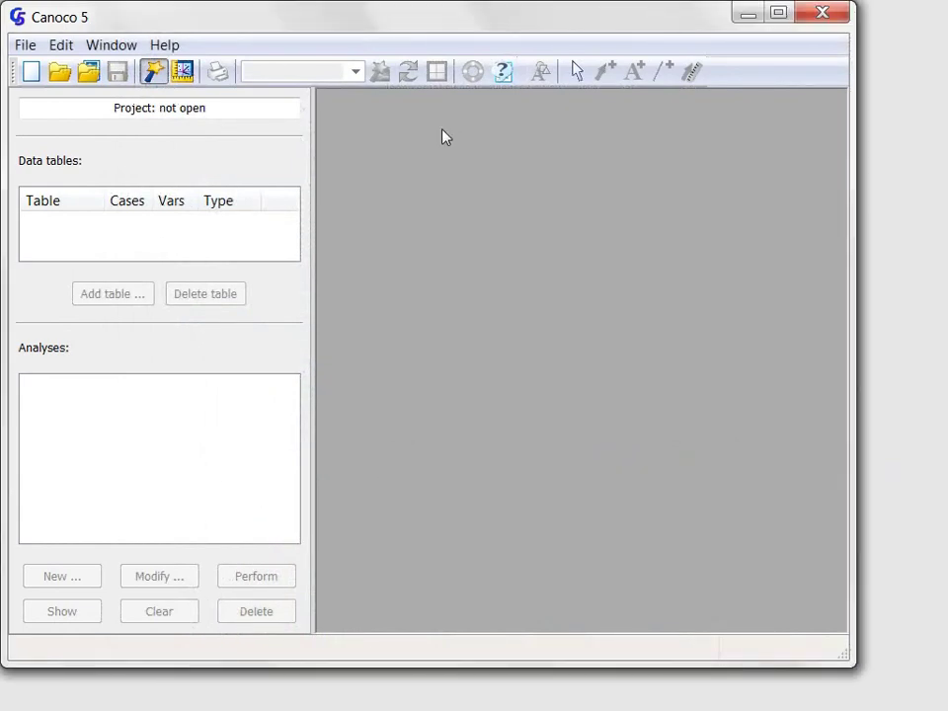
left_click(26, 45)
mouse_move(78, 118)
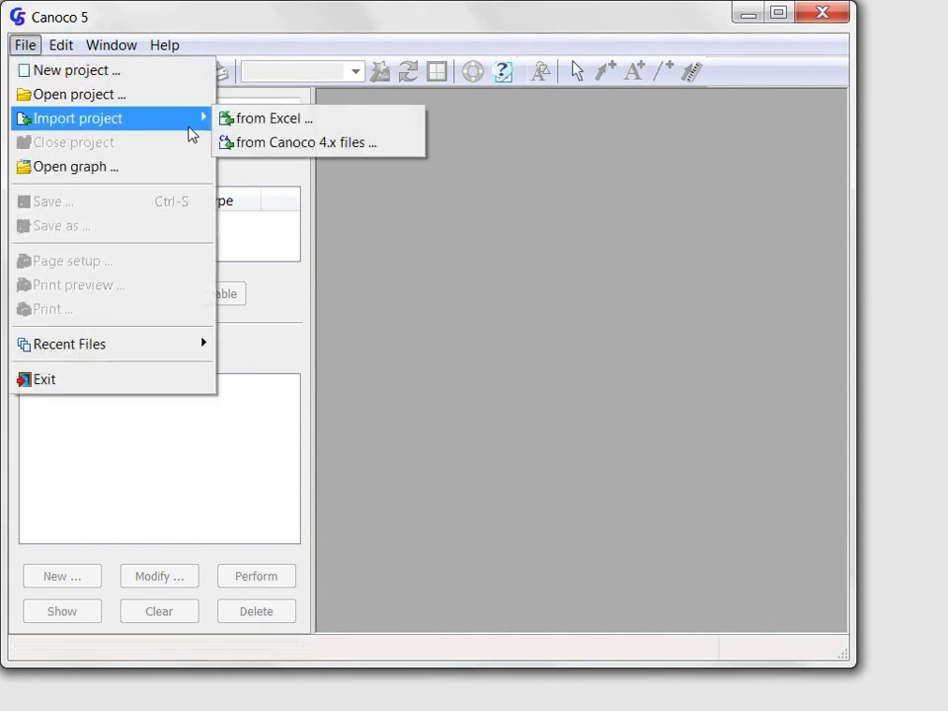
left_click(327, 125)
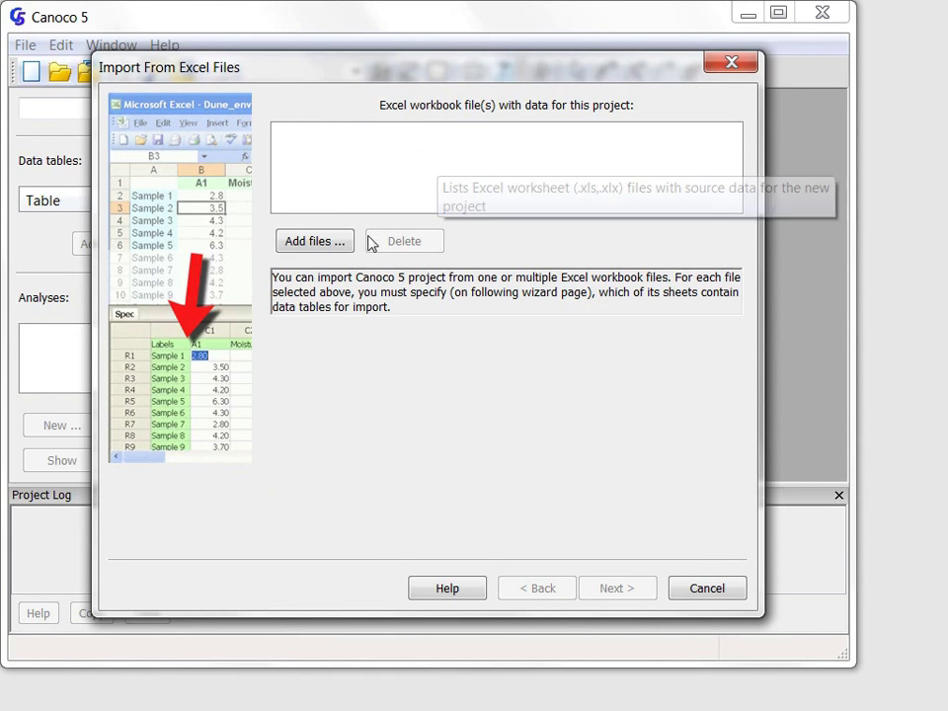
Step: Add Dune Data.xlsx from D:\Temp as the source workbook
left_click(327, 241)
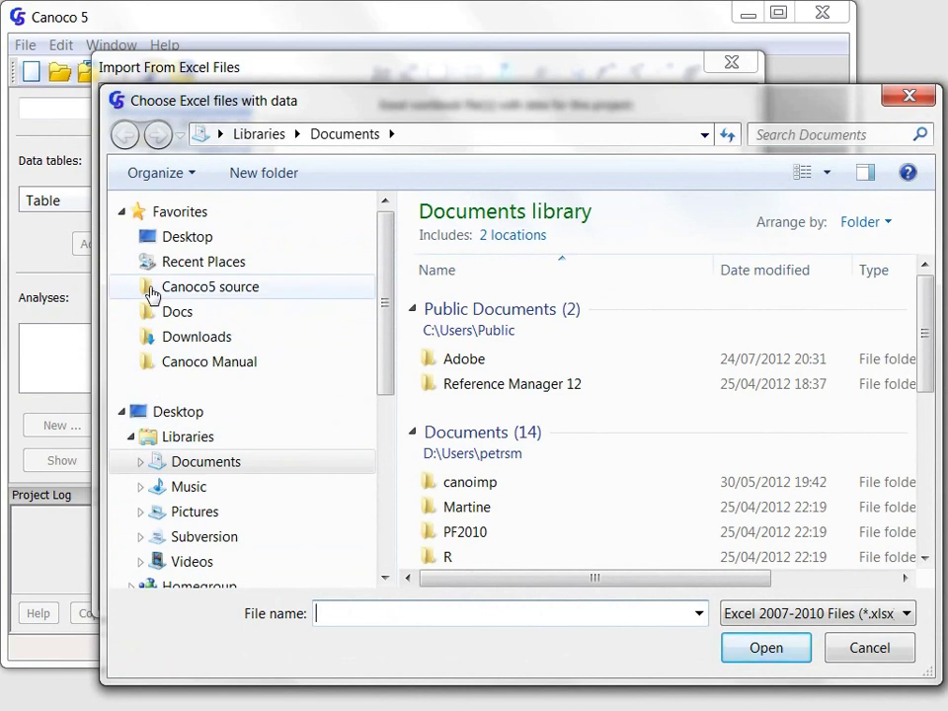
left_click(150, 292)
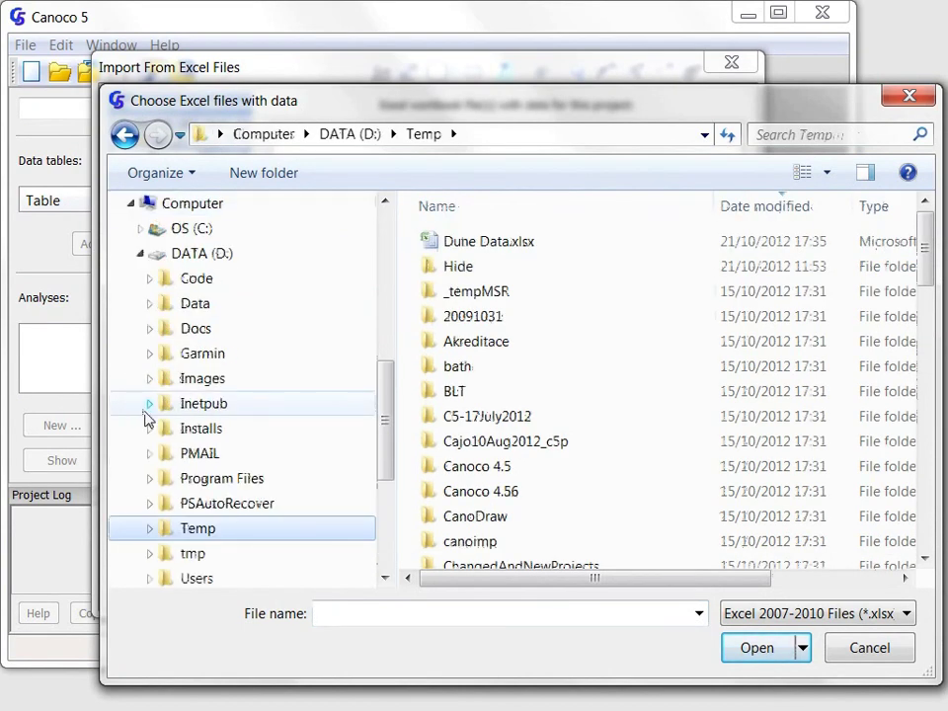
left_click(502, 252)
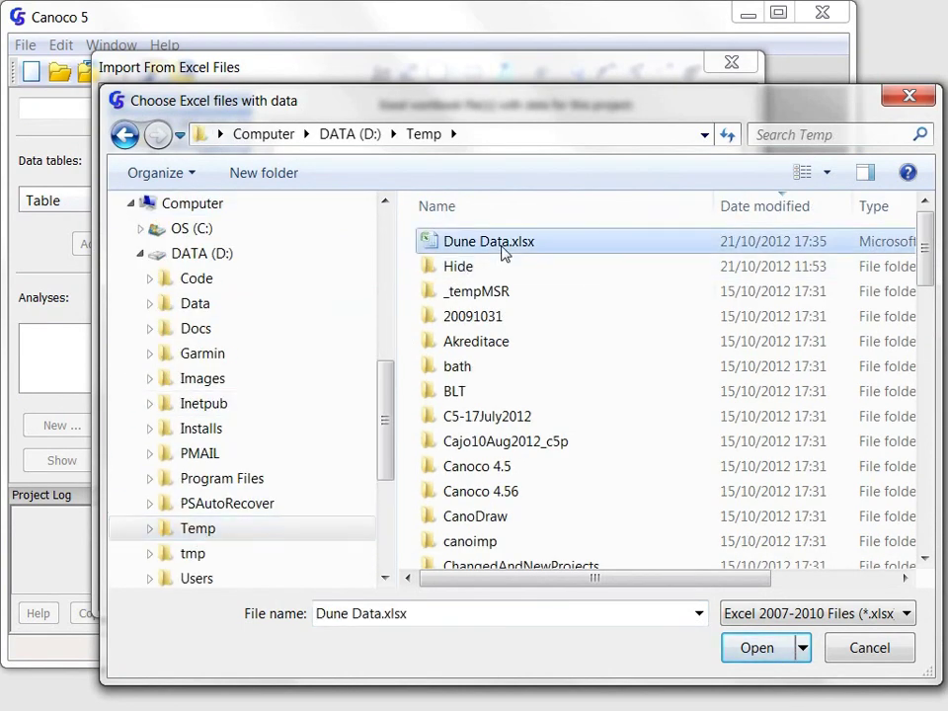
left_click(757, 648)
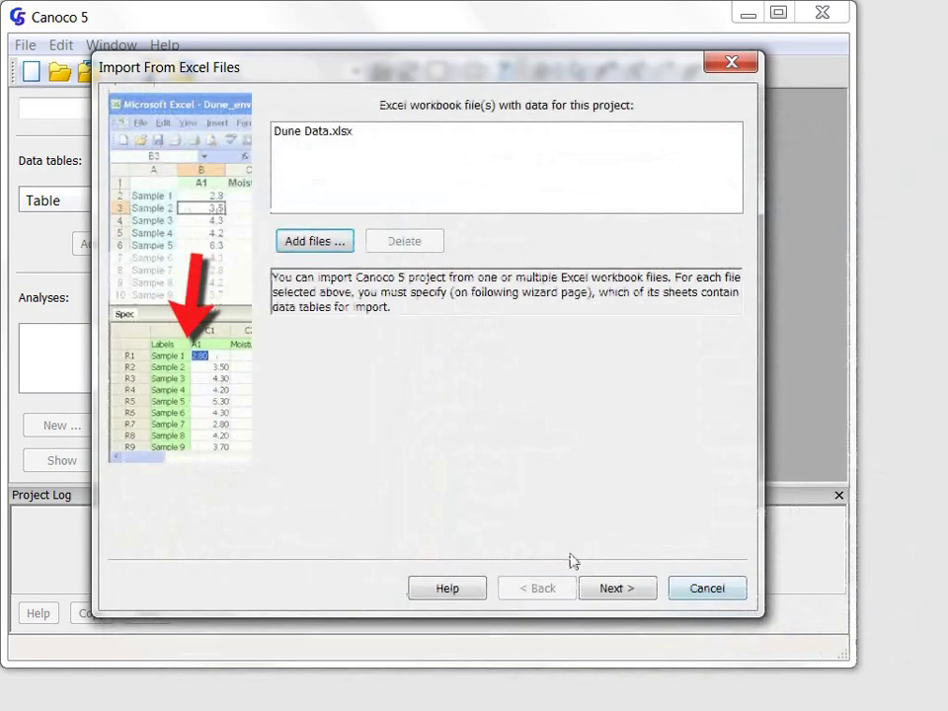
Step: Select the Plants and Environment sheets and set the project to two tables
left_click(626, 589)
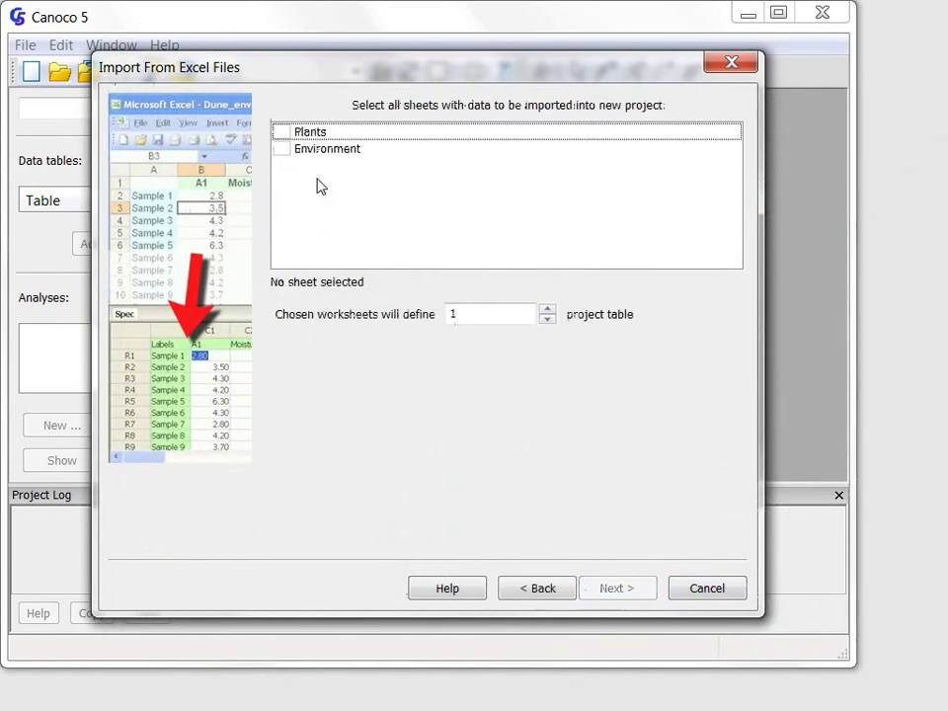
left_click(281, 132)
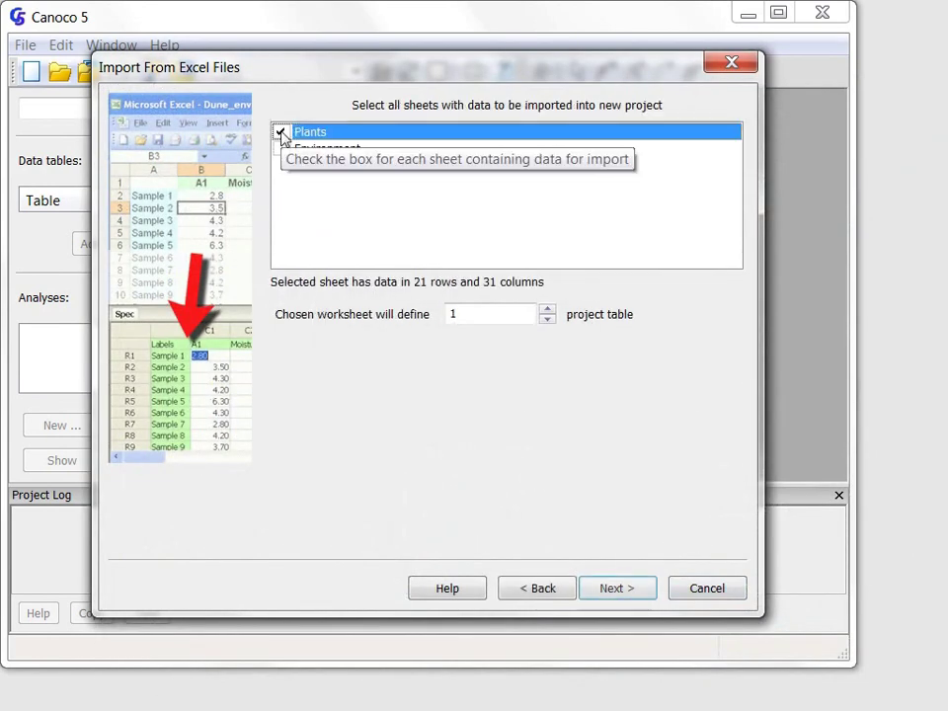
left_click(283, 148)
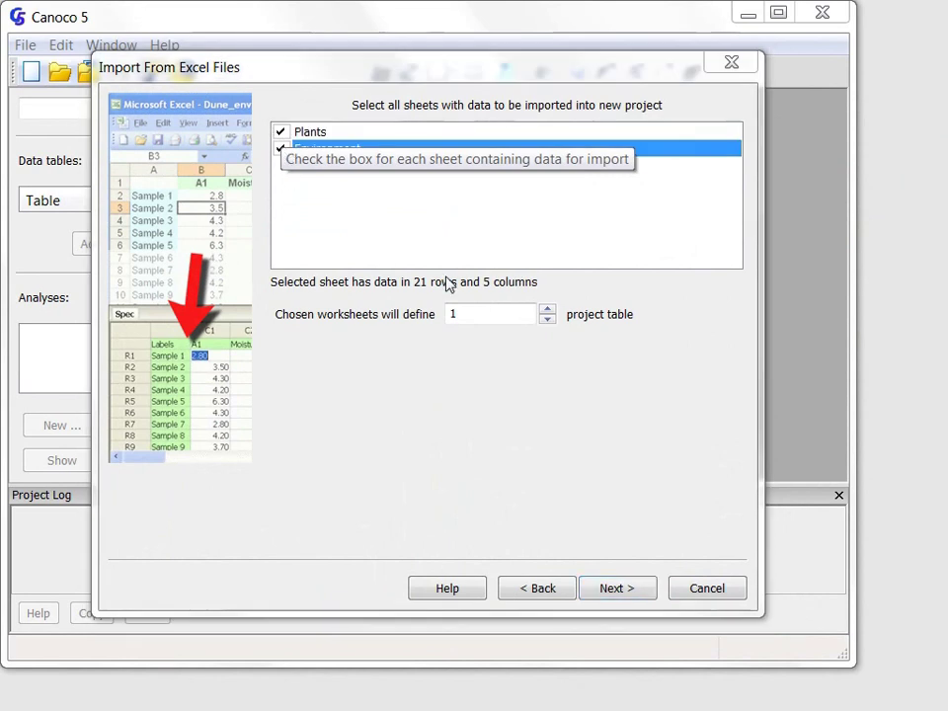
left_click(547, 311)
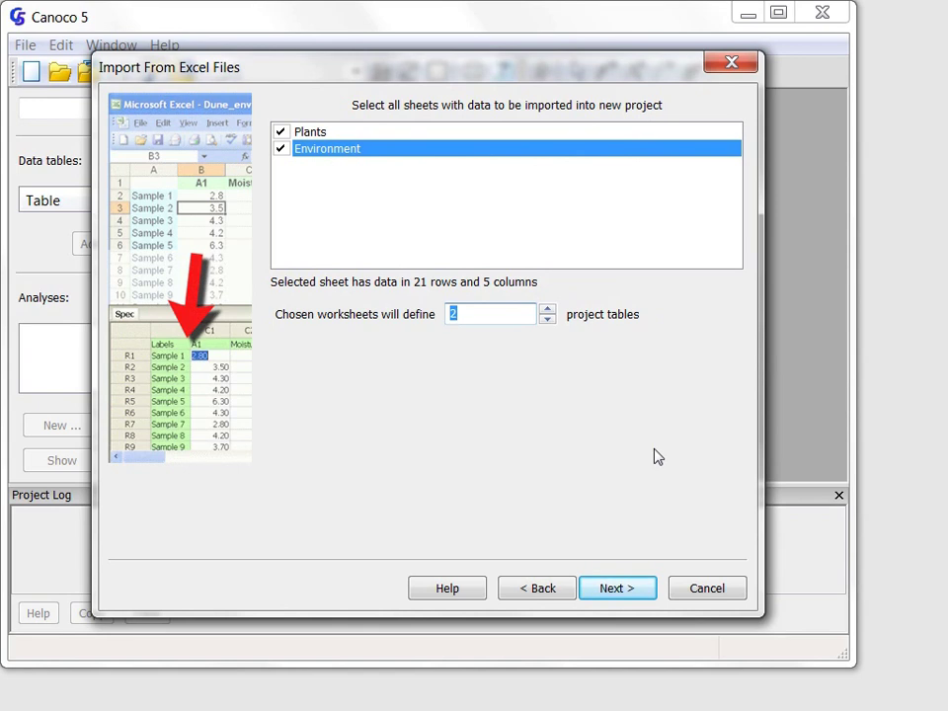
left_click(624, 589)
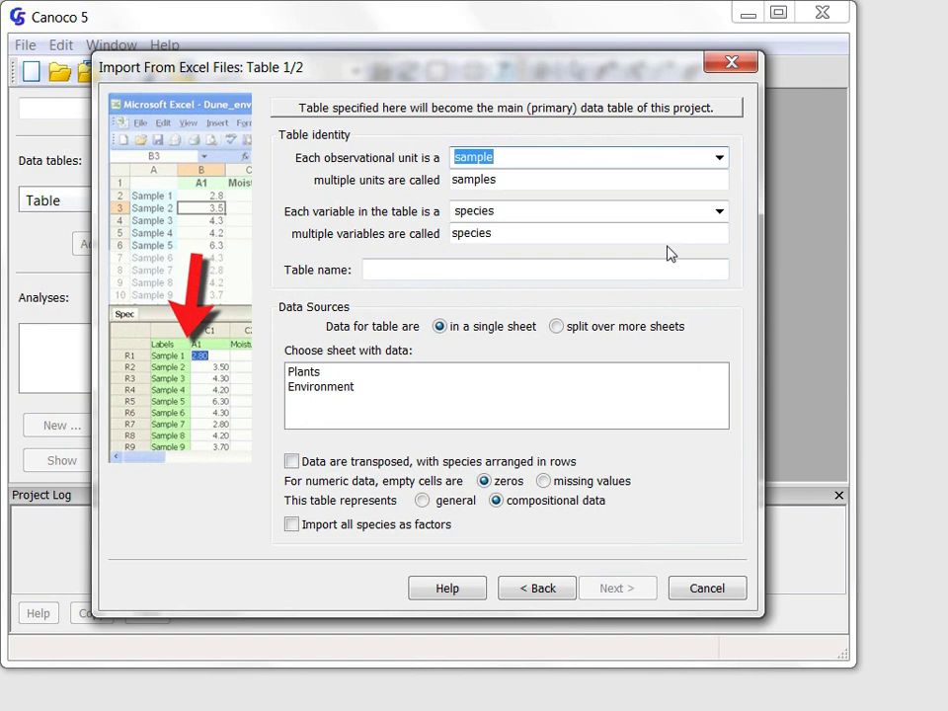
Step: Set observational units to plot and variables to 'plant species' in singular and plural
left_click(718, 160)
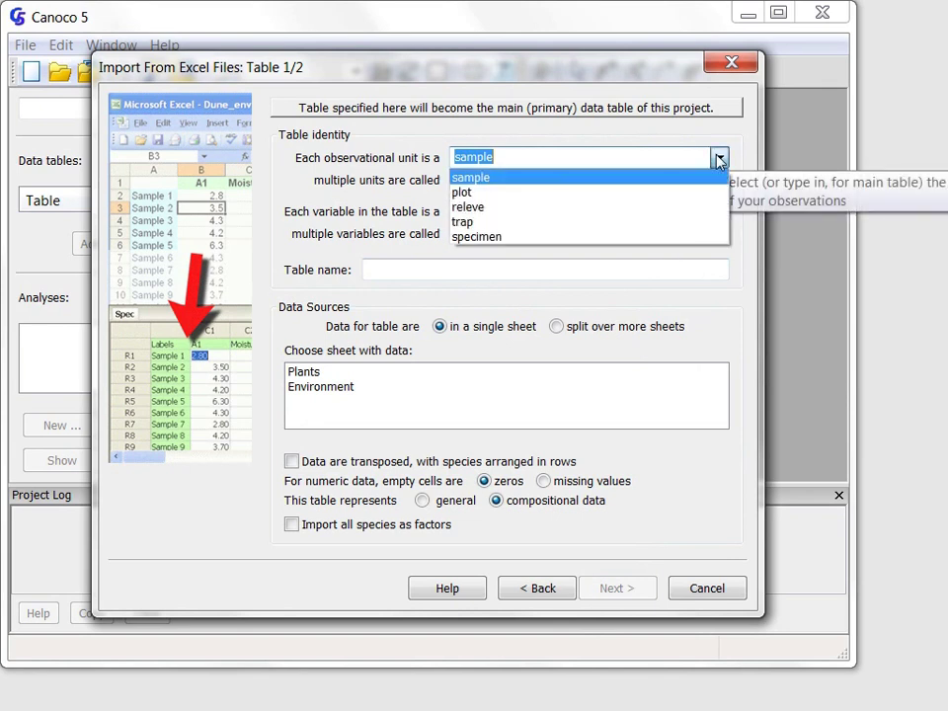
left_click(619, 193)
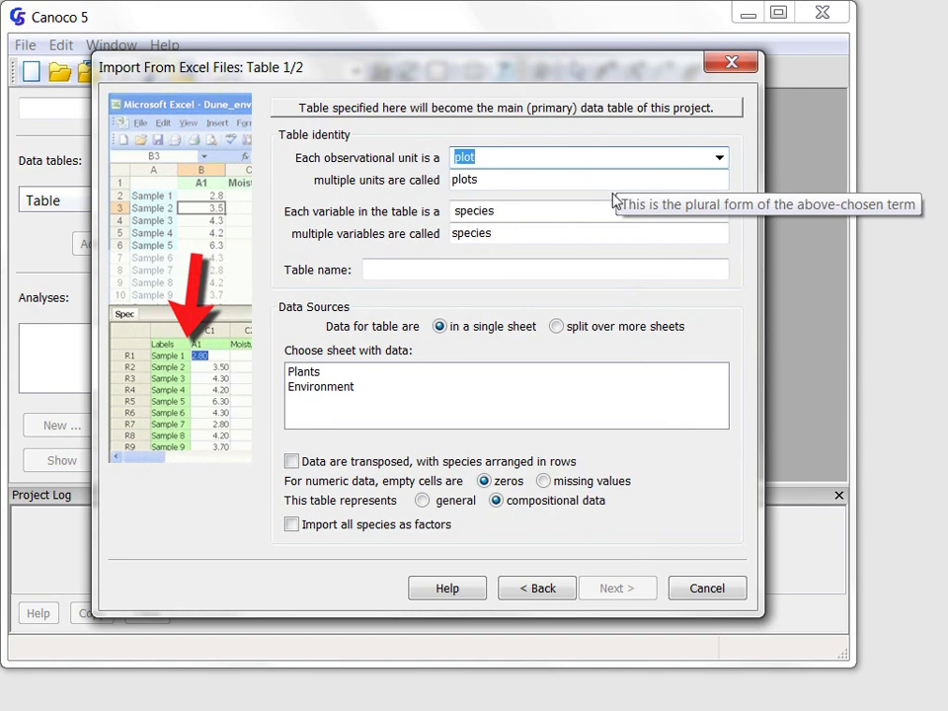
left_click(563, 211)
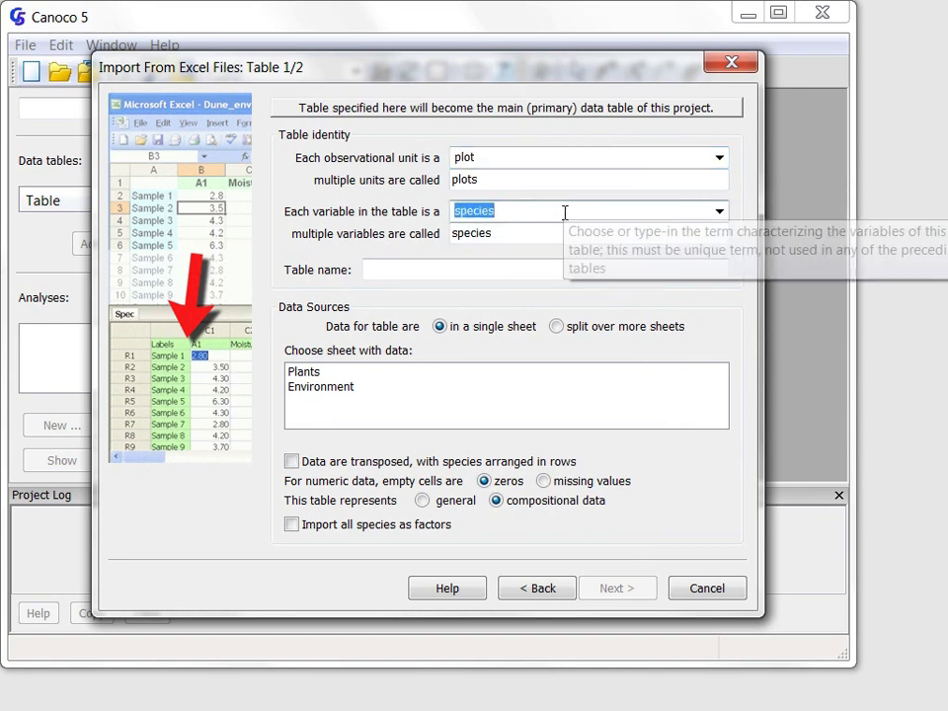
key("Home")
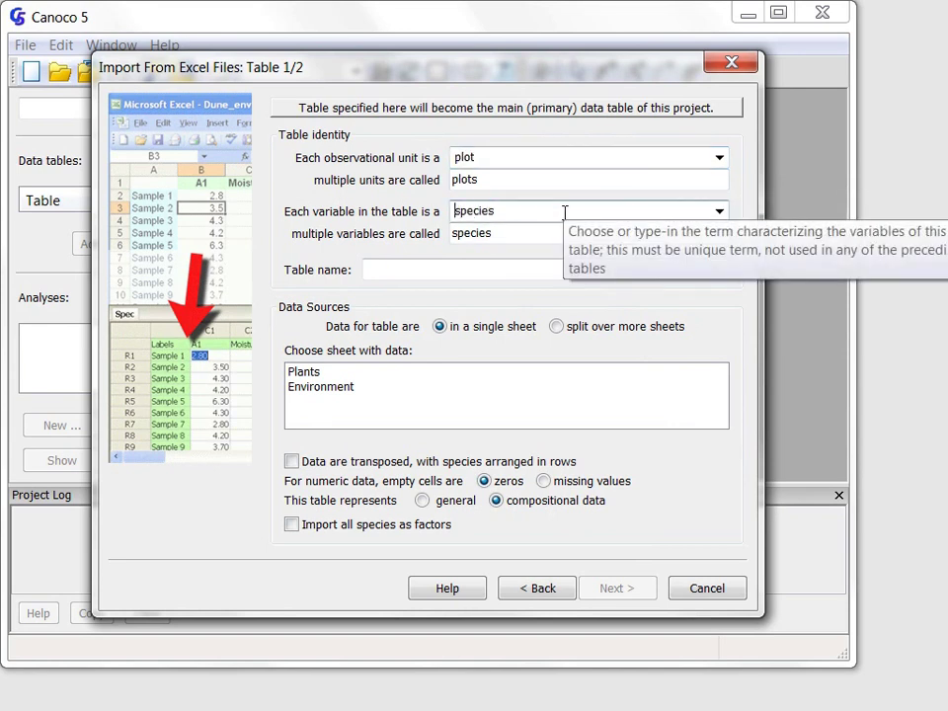
type("plant")
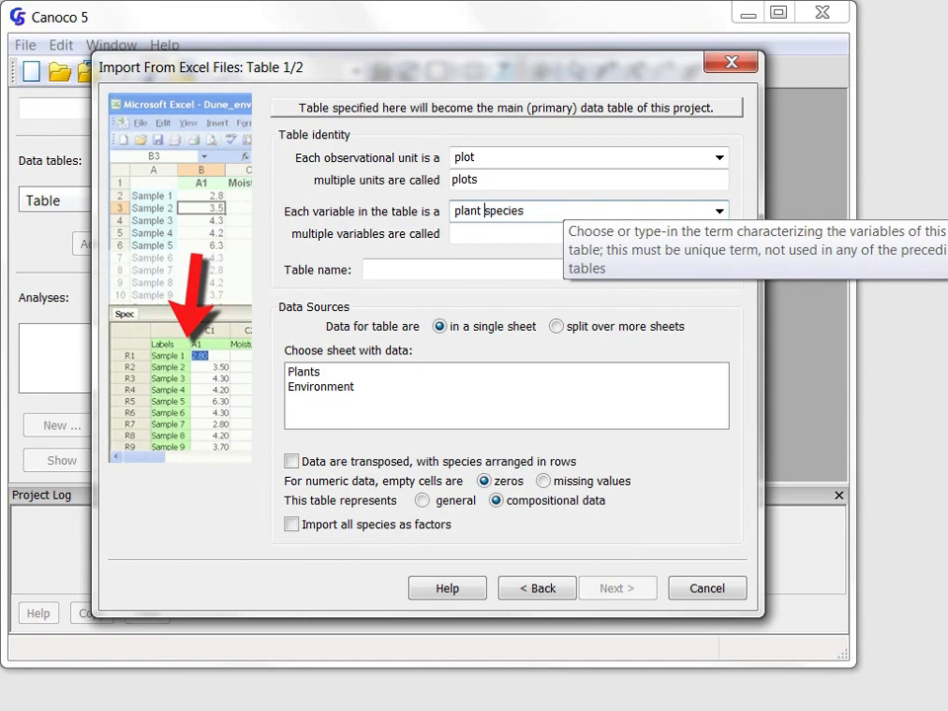
key("Tab")
type("plant species")
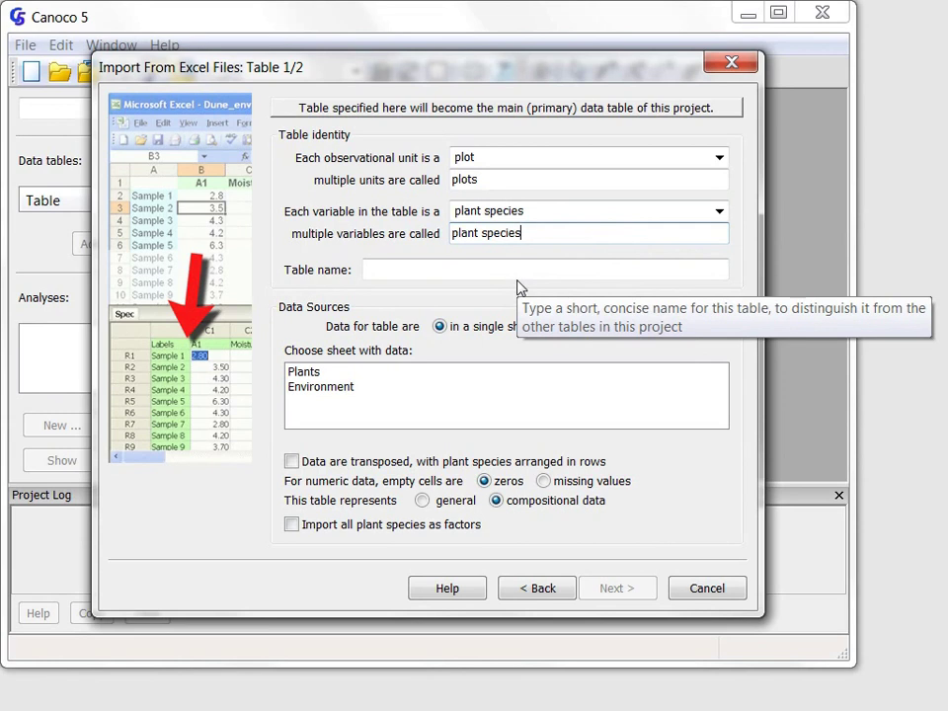
Step: Name the first table 'Plants' and select the Plants sheet as its data
left_click(519, 271)
type("Plants")
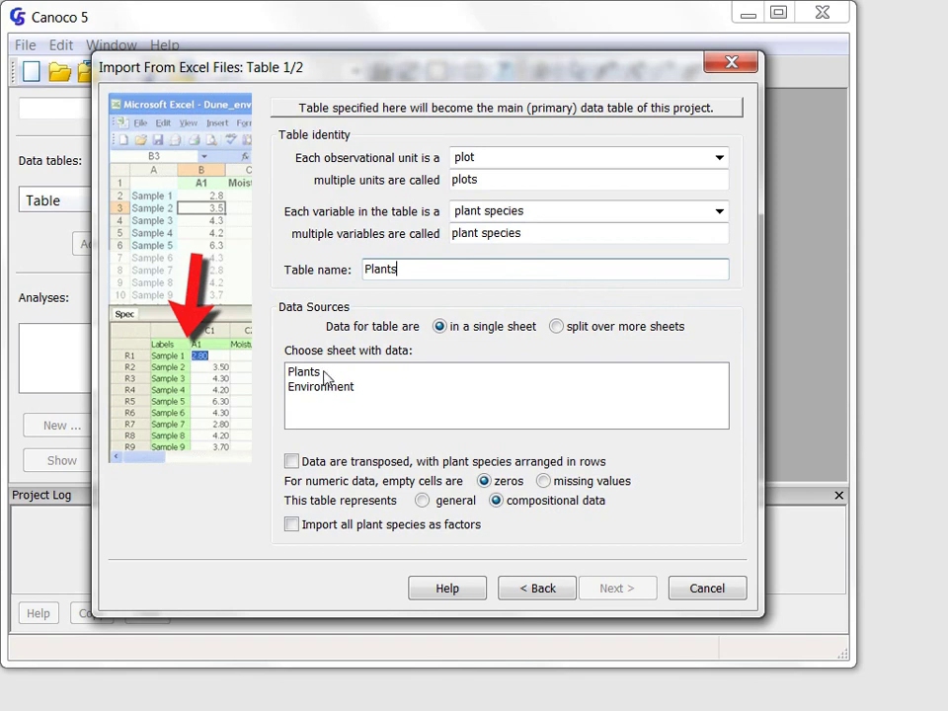
left_click(314, 373)
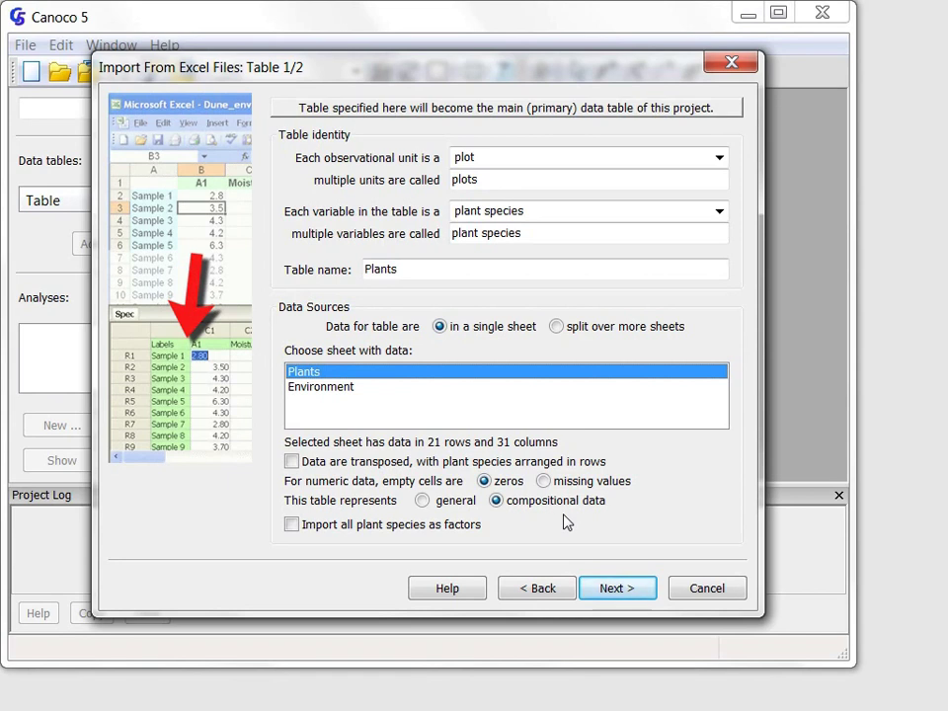
Step: Review the Plants range, rows 1–21 and columns A–AE, enlarging the window to preview it
left_click(614, 588)
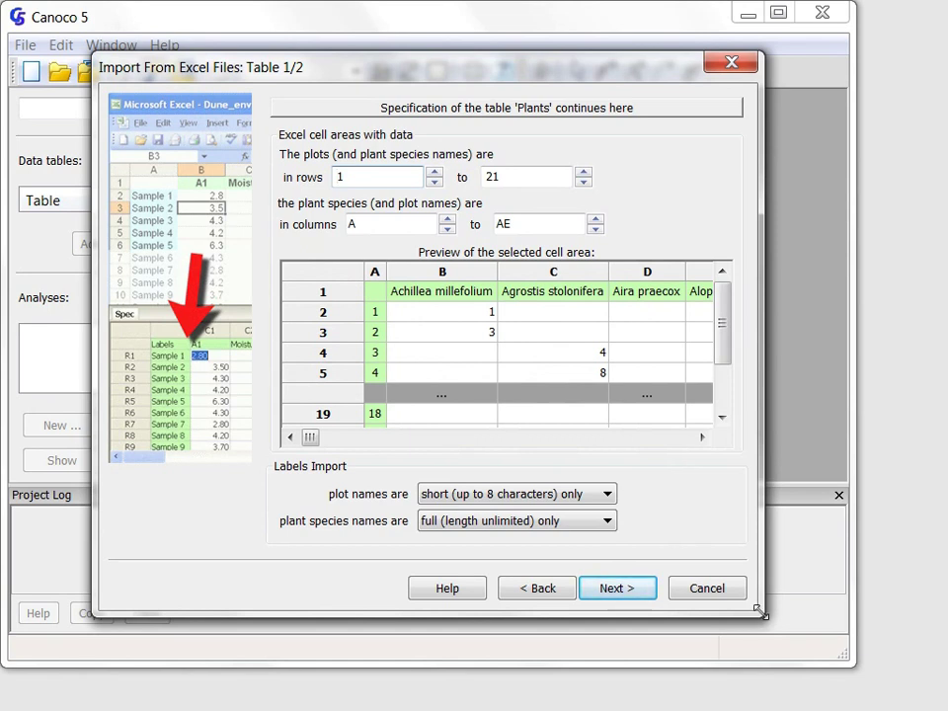
left_click_drag(765, 624, 785, 617)
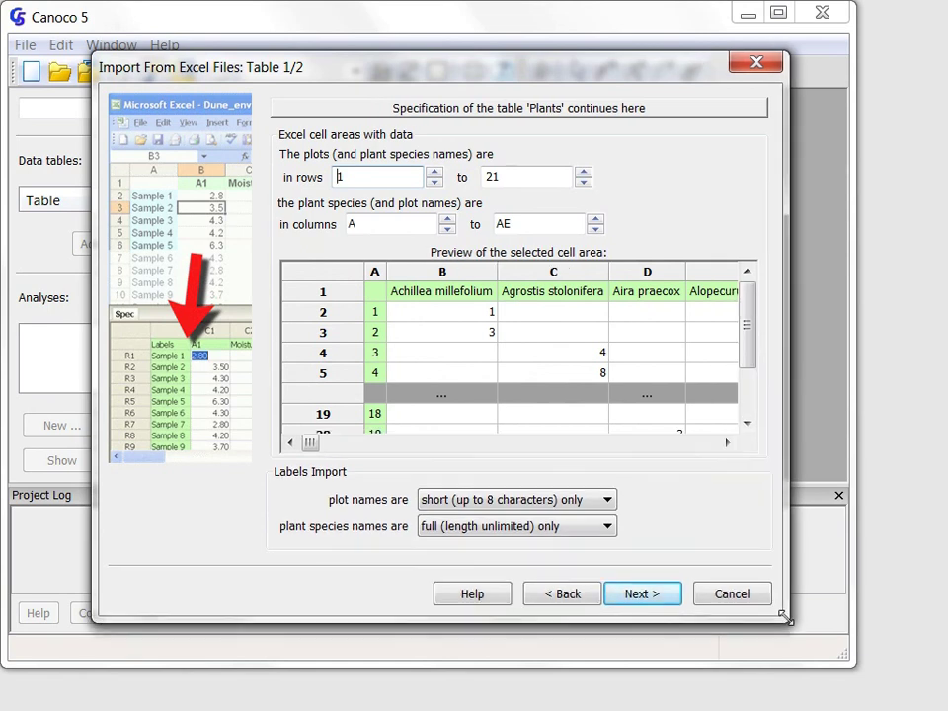
mouse_move(786, 617)
left_mouse_down()
mouse_move(839, 642)
mouse_move(862, 668)
left_mouse_up()
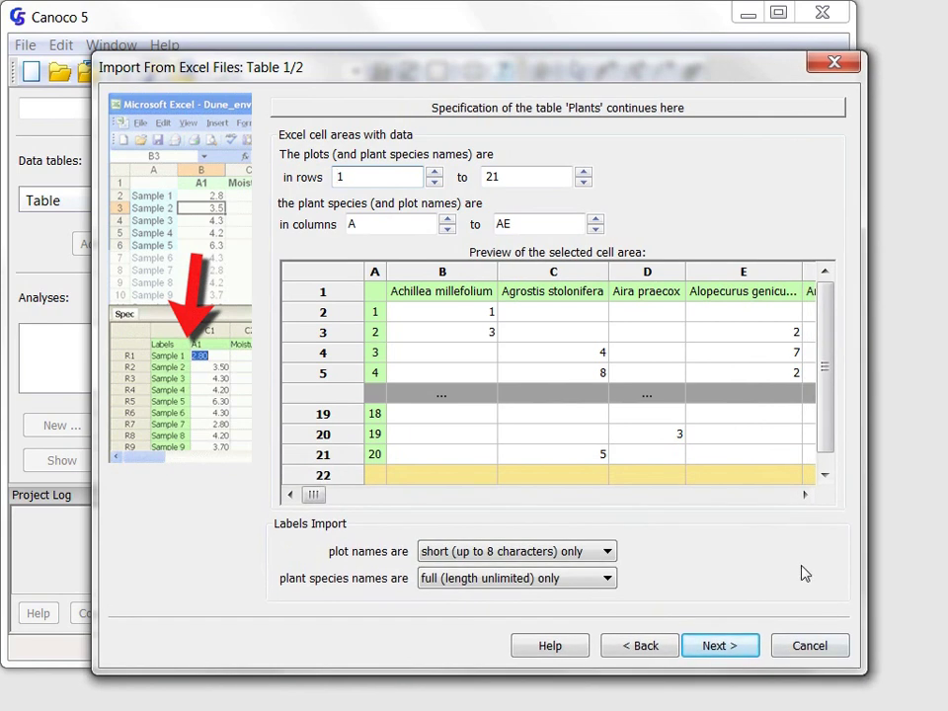
Step: Give the second table environmental variables, the name 'Environment', and the Environment sheet as data
left_click(740, 648)
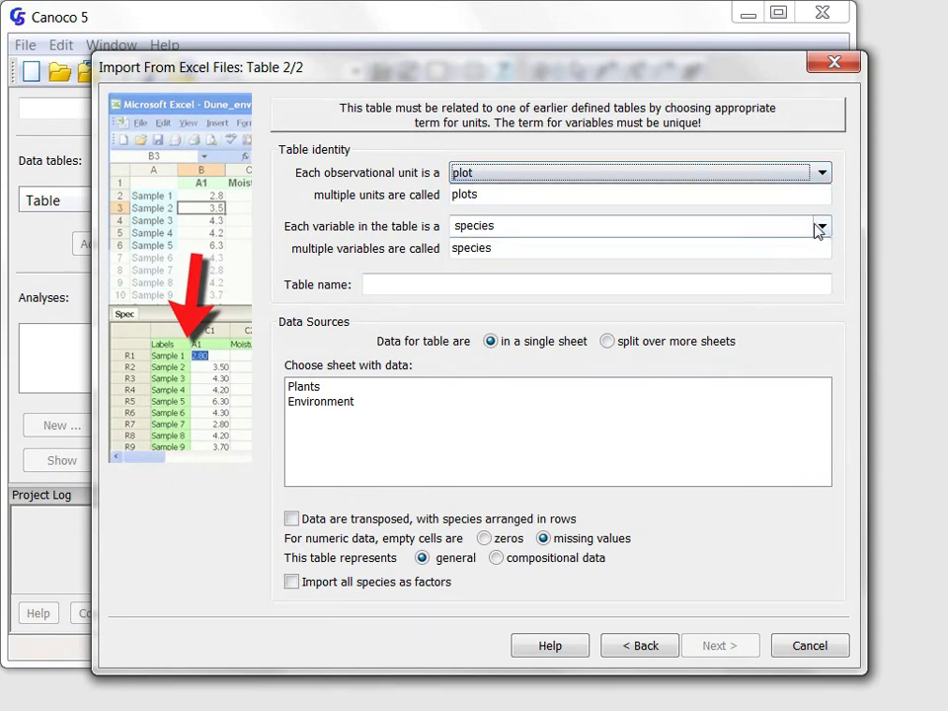
left_click(821, 226)
left_click(752, 262)
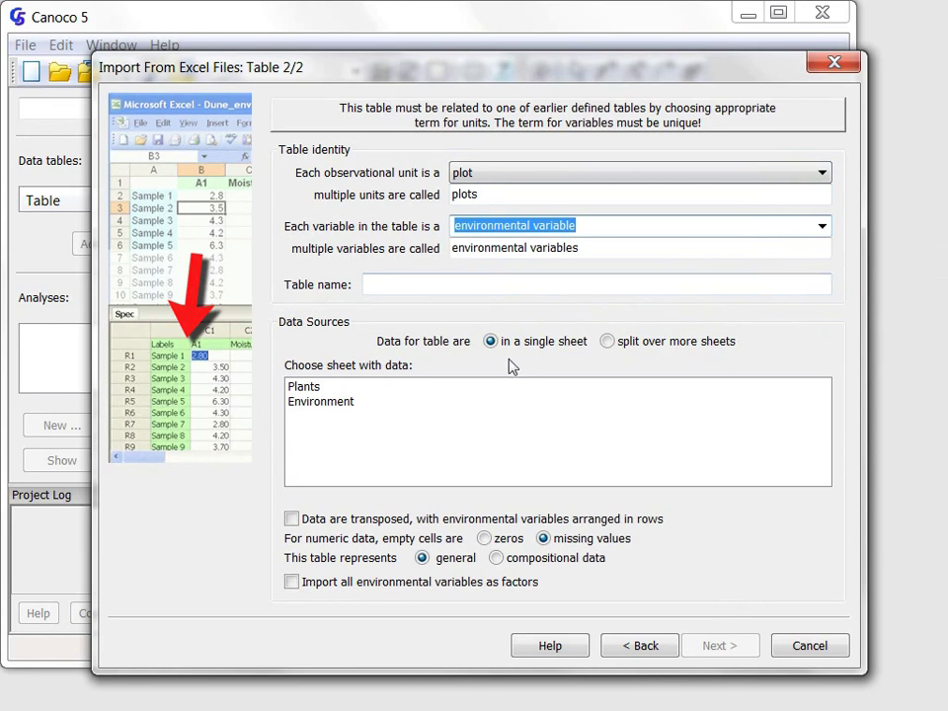
left_click(512, 287)
type("Environment")
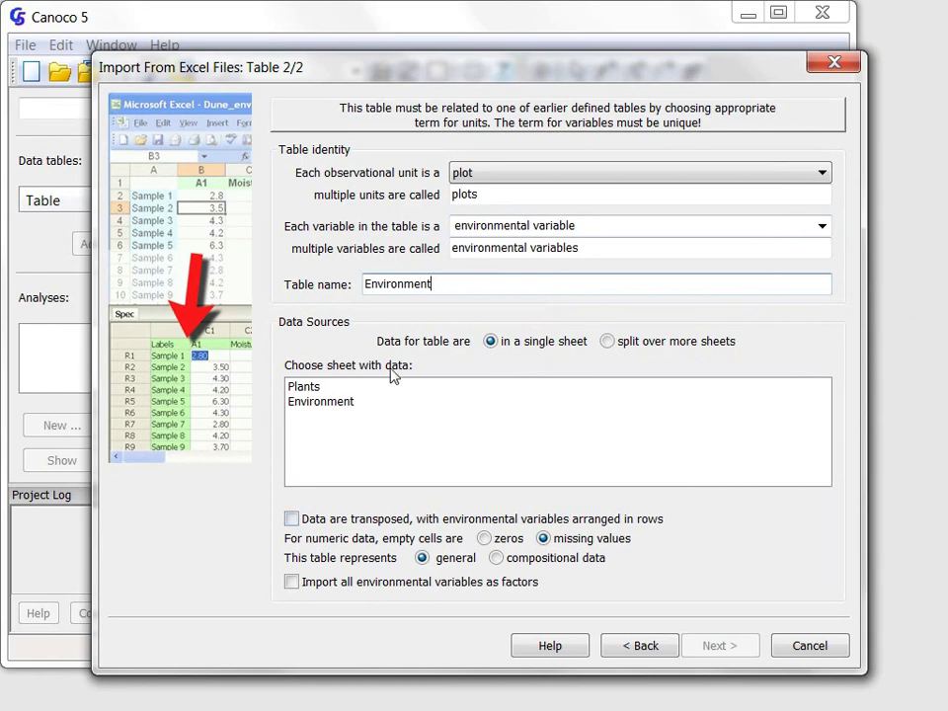
left_click(331, 405)
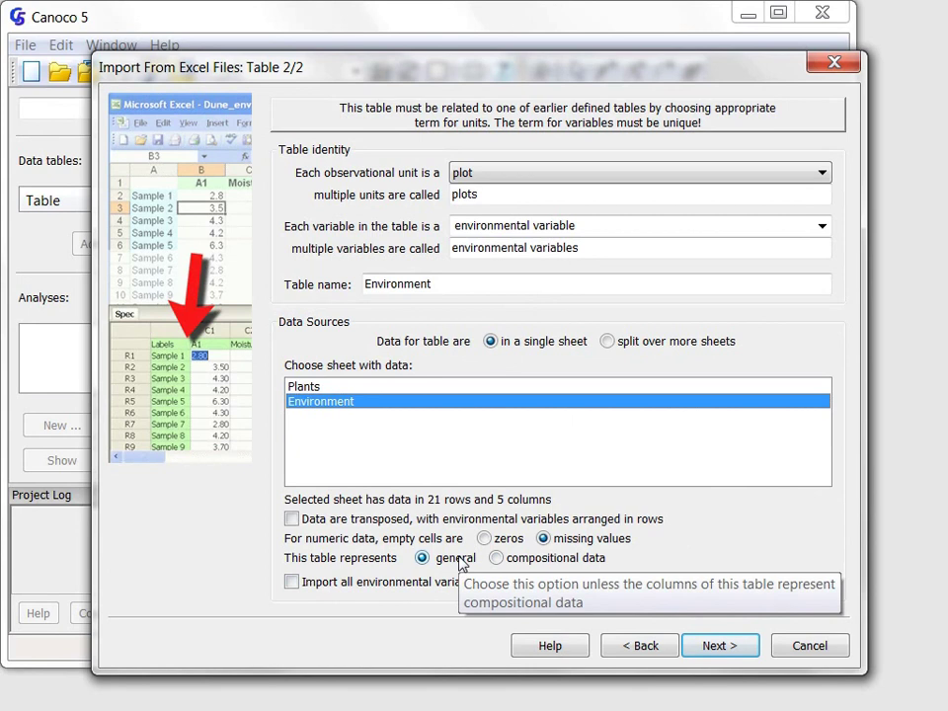
Step: Accept the Environment cell range and finish the import into Project 1
left_click(701, 648)
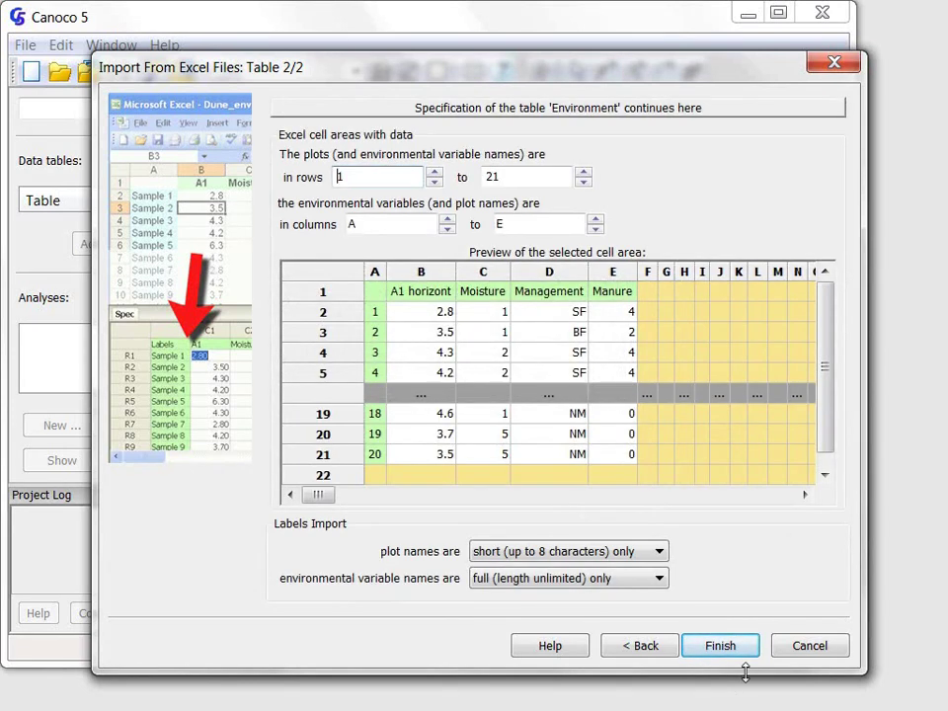
left_click(720, 646)
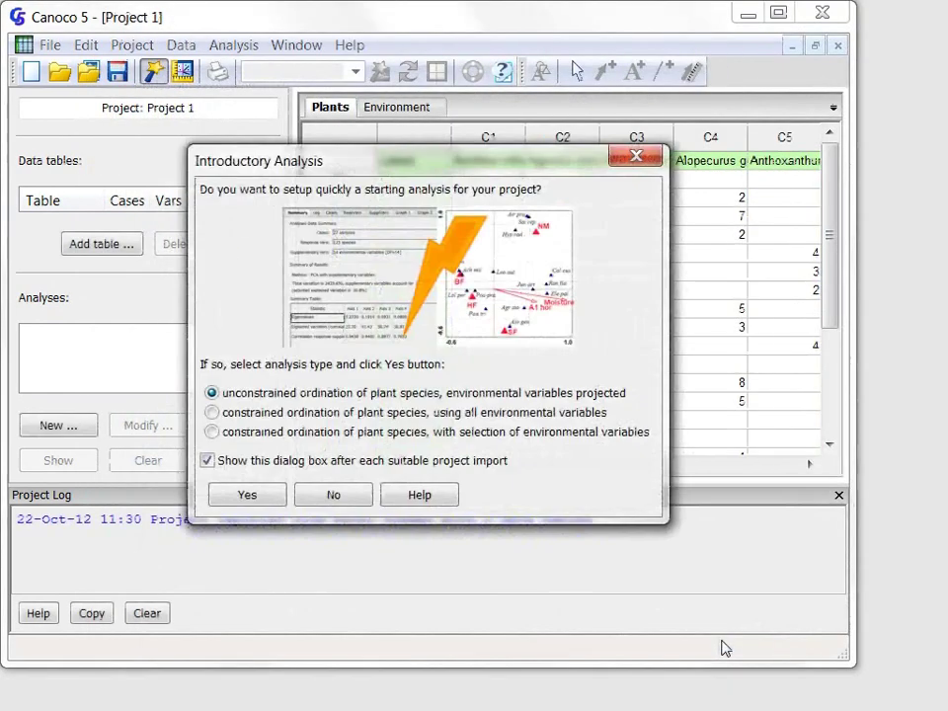